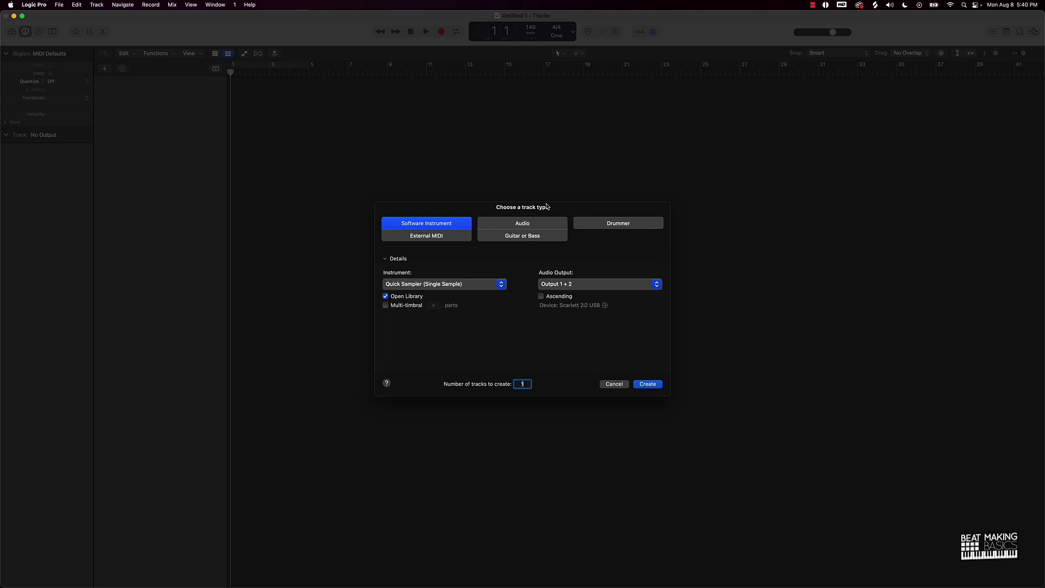
Create a Software Instrument track with Quick Sampler (Single Sample) and Open Library unchecked
{"action": "left_click", "coordinate": [413, 227]}
{"action": "left_click", "coordinate": [455, 284]}
{"action": "mouse_move", "coordinate": [433, 411]}
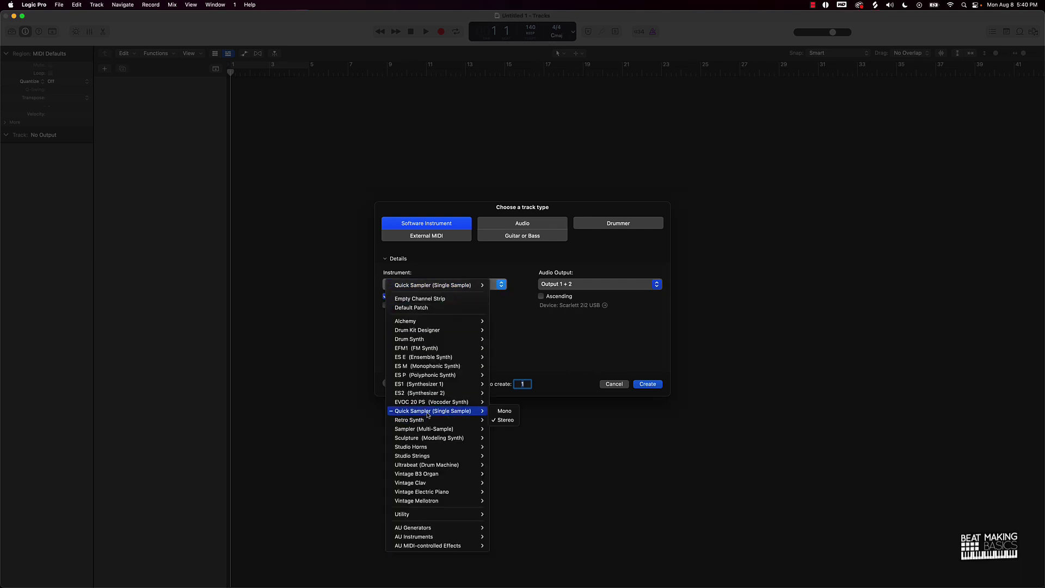
{"action": "left_click", "coordinate": [507, 420]}
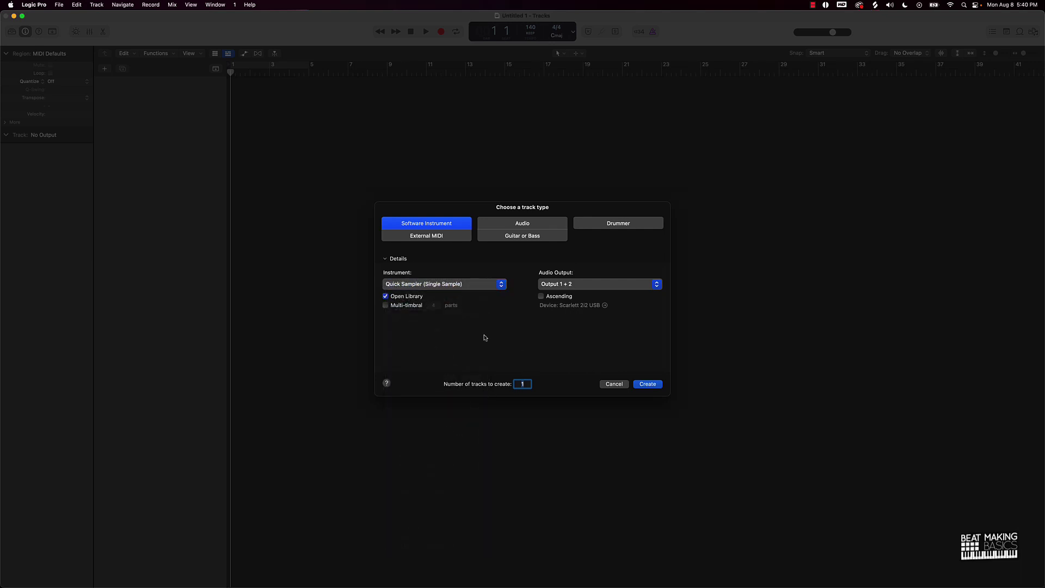
{"action": "left_click", "coordinate": [385, 295]}
{"action": "left_click", "coordinate": [647, 384]}
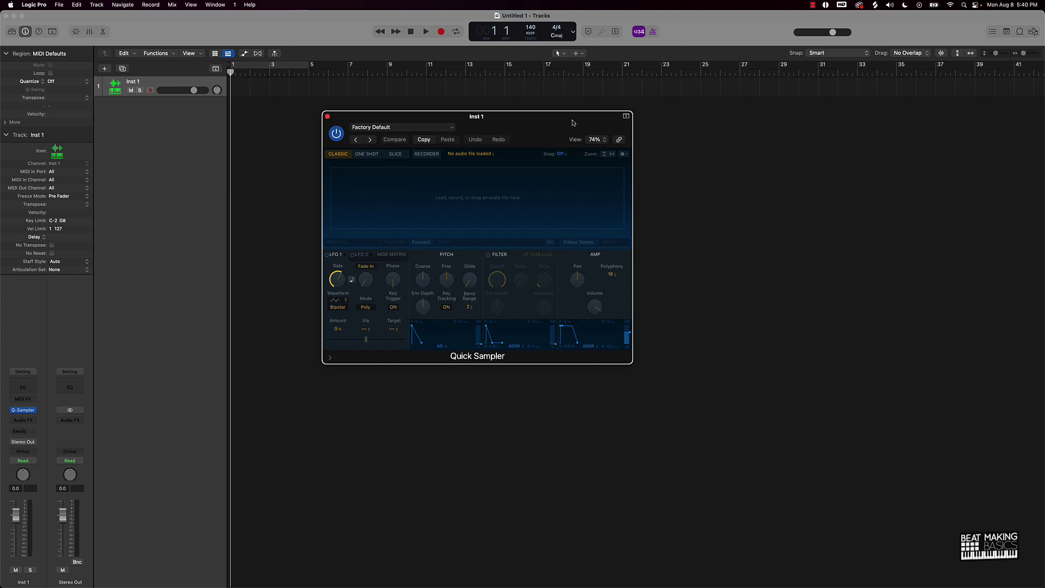
Drag the Quick Sampler plug-in window by its title bar to near the centre
{"action": "left_click_drag", "start_coordinate": [572, 123], "coordinate": [355, 145]}
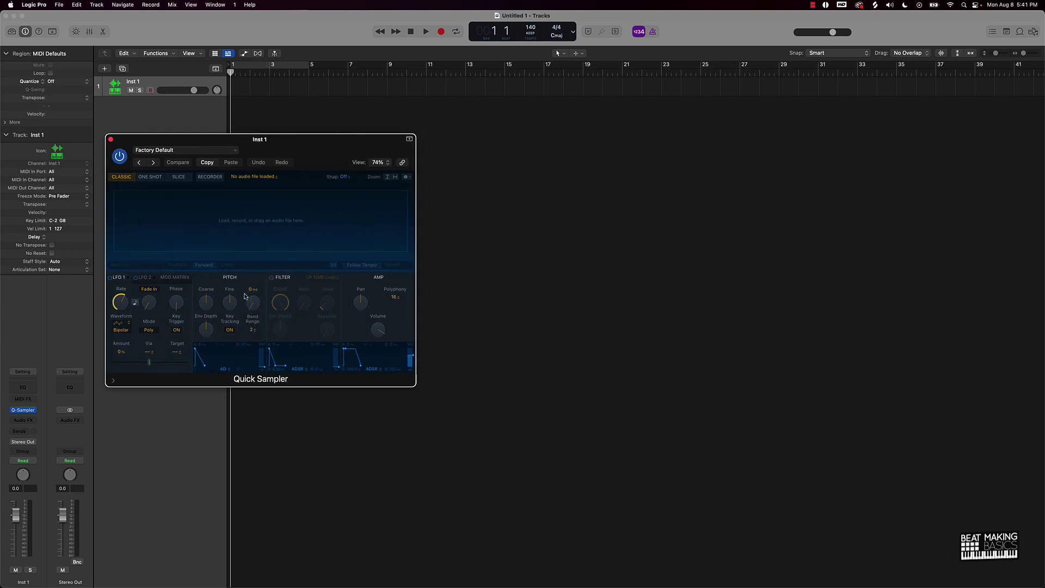
{"action": "left_click_drag", "start_coordinate": [321, 144], "coordinate": [448, 185]}
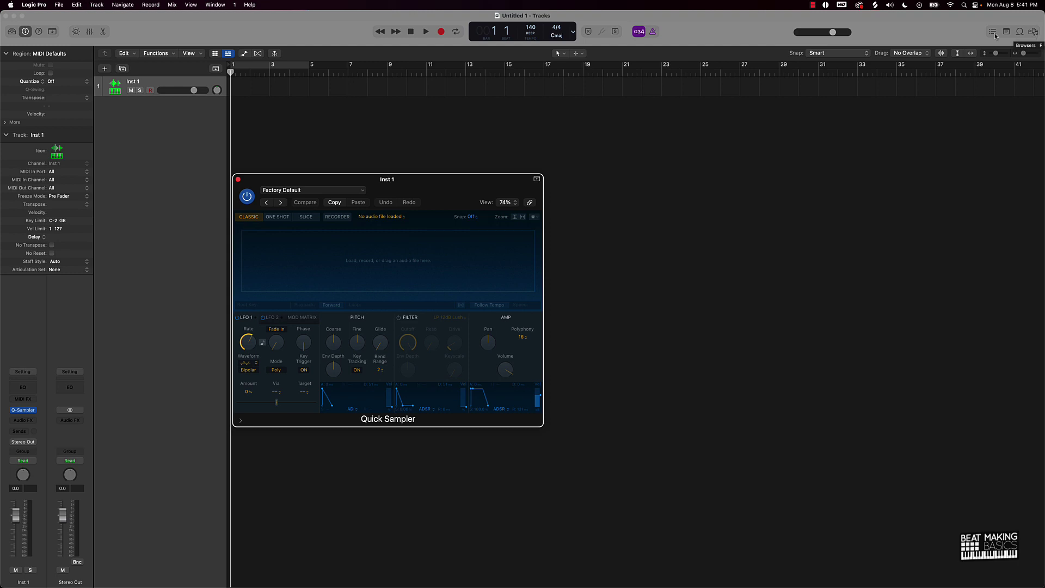
Browse All Files to Downloads > VST/ETC > NEXT LEVEL DRUM KIT > Next Level 808s, loading 808 01.wav
{"action": "left_click", "coordinate": [1033, 32]}
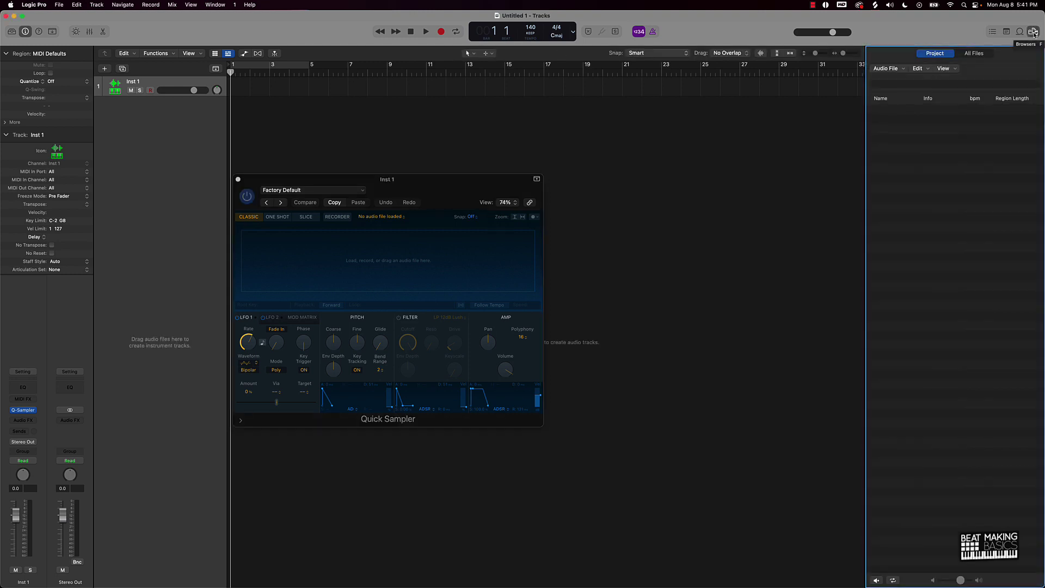
{"action": "left_click", "coordinate": [975, 53]}
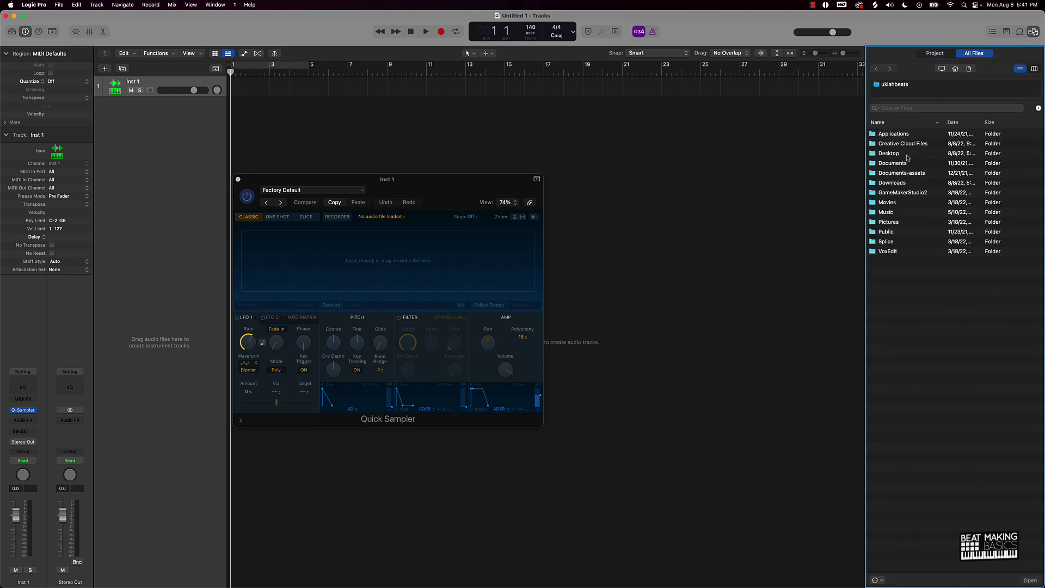
{"action": "left_click", "coordinate": [895, 184]}
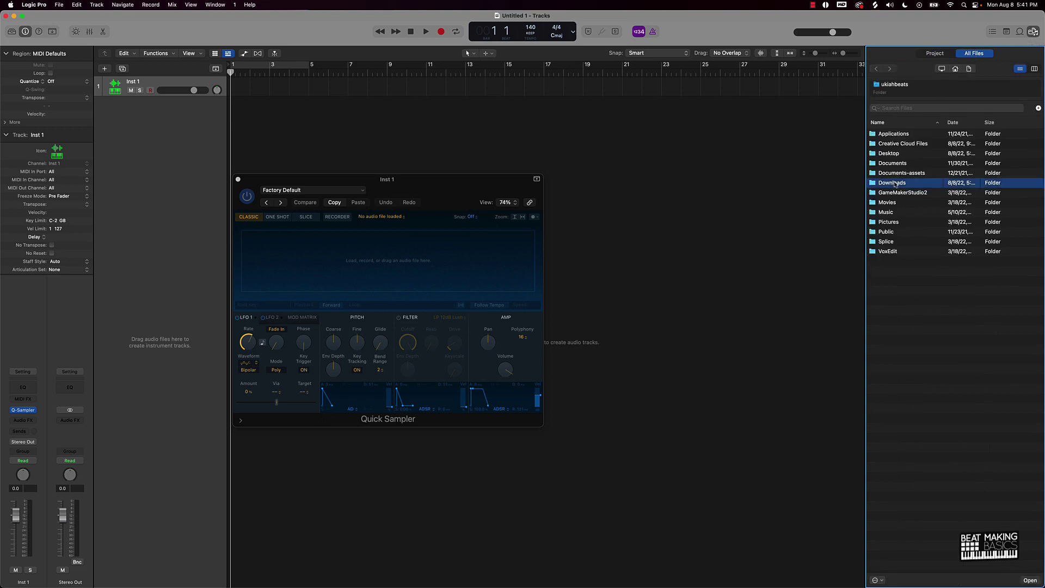
{"action": "double_click", "coordinate": [895, 184]}
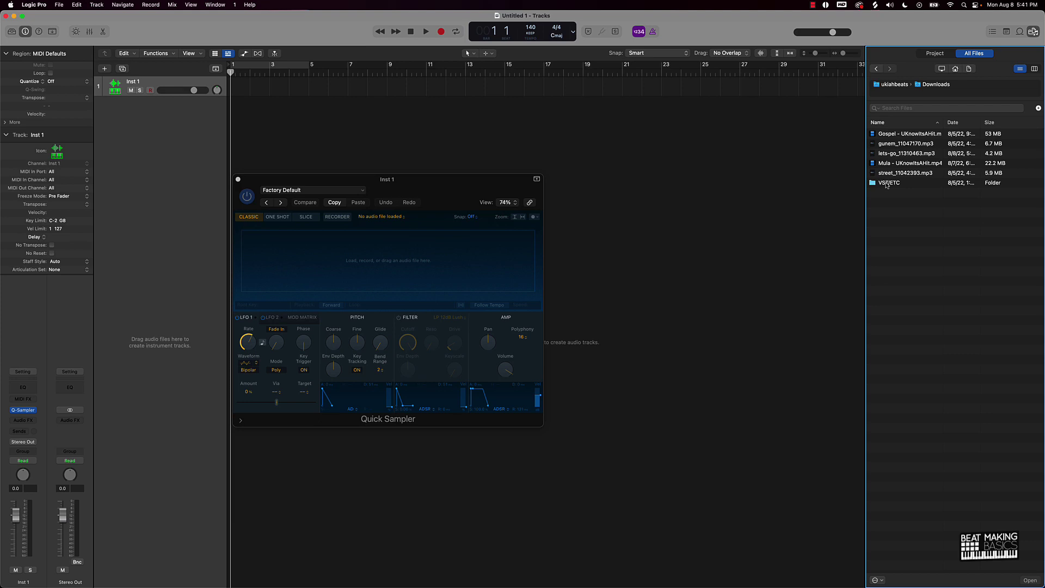
{"action": "double_click", "coordinate": [887, 183]}
{"action": "double_click", "coordinate": [903, 135]}
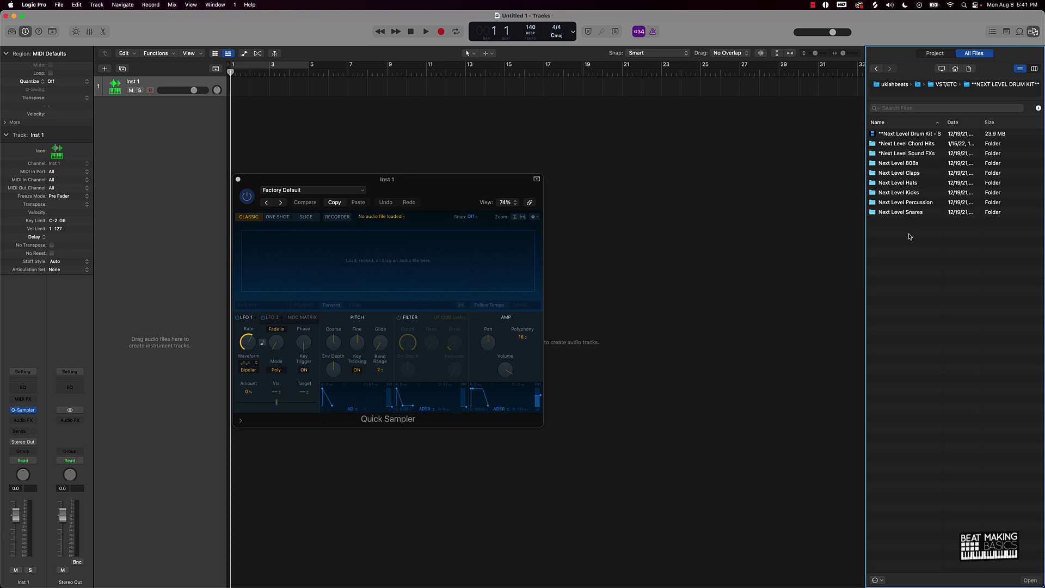
{"action": "left_click", "coordinate": [912, 164]}
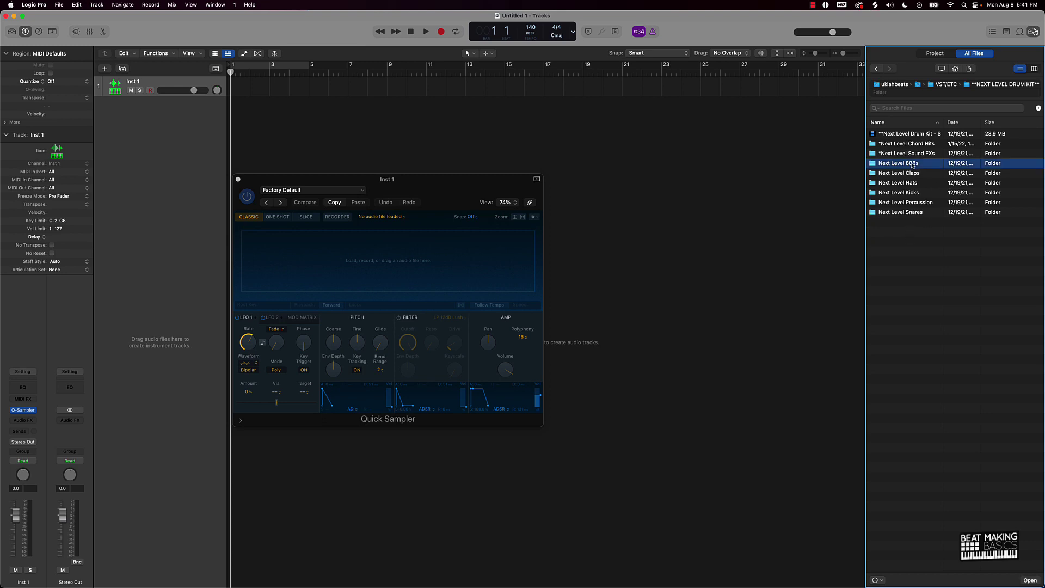
{"action": "double_click", "coordinate": [912, 164]}
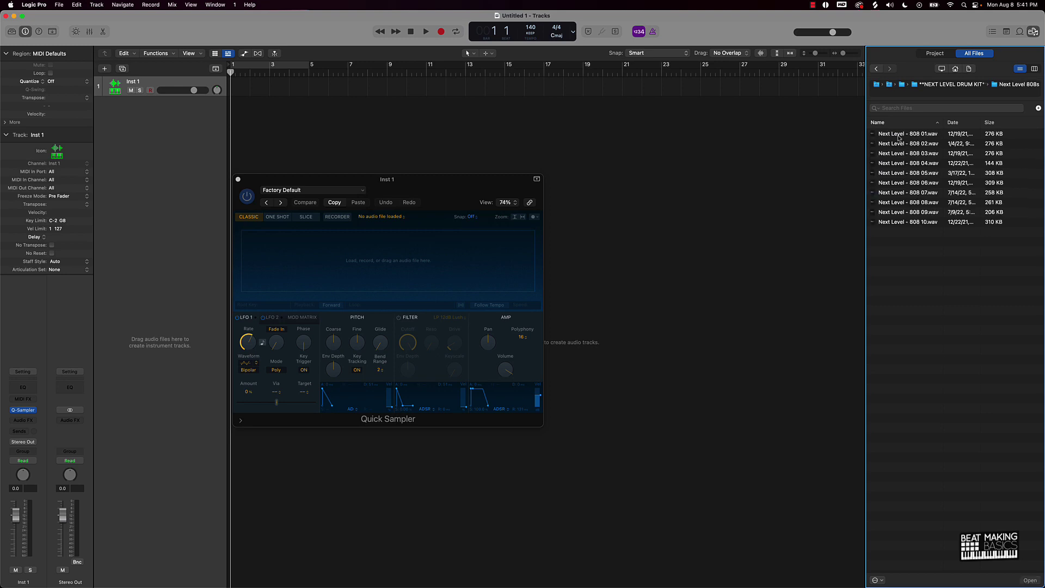
{"action": "left_click_drag", "start_coordinate": [888, 133], "coordinate": [331, 272]}
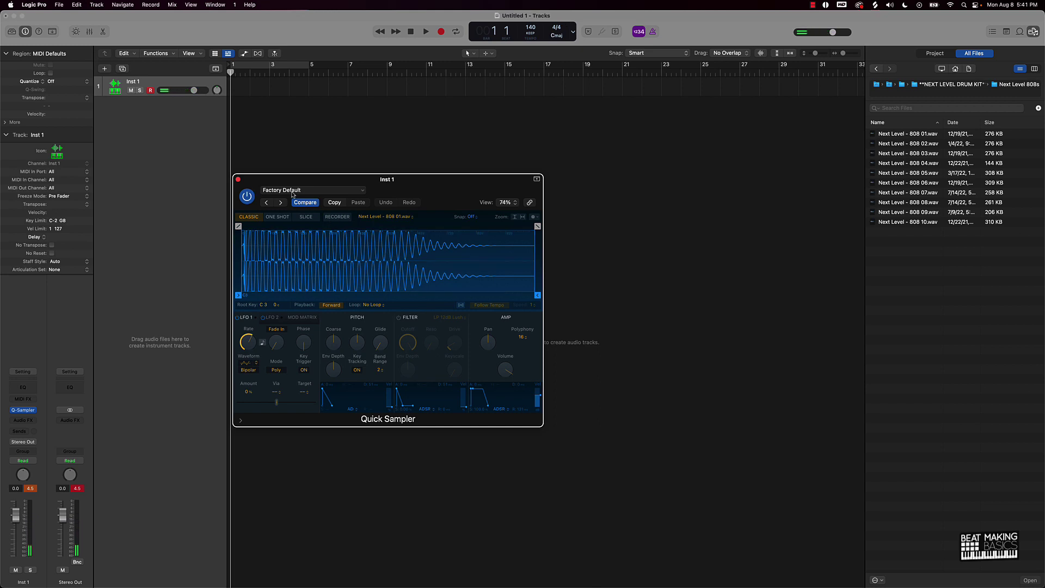
Save the 808 sampler setting as preset 'next level 808 b' and close the sampler window
{"action": "left_click", "coordinate": [320, 192]}
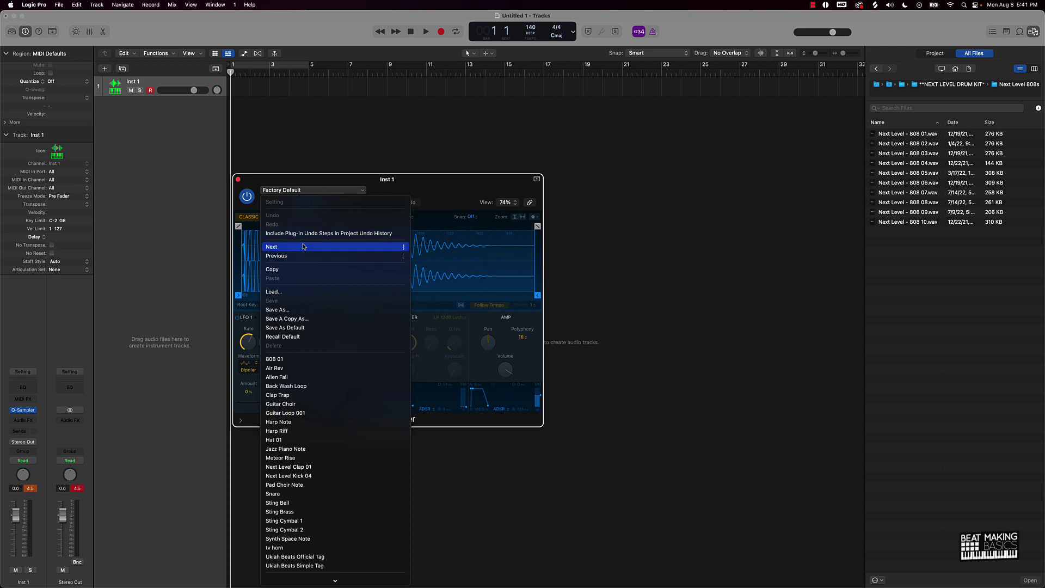
{"action": "left_click", "coordinate": [289, 310]}
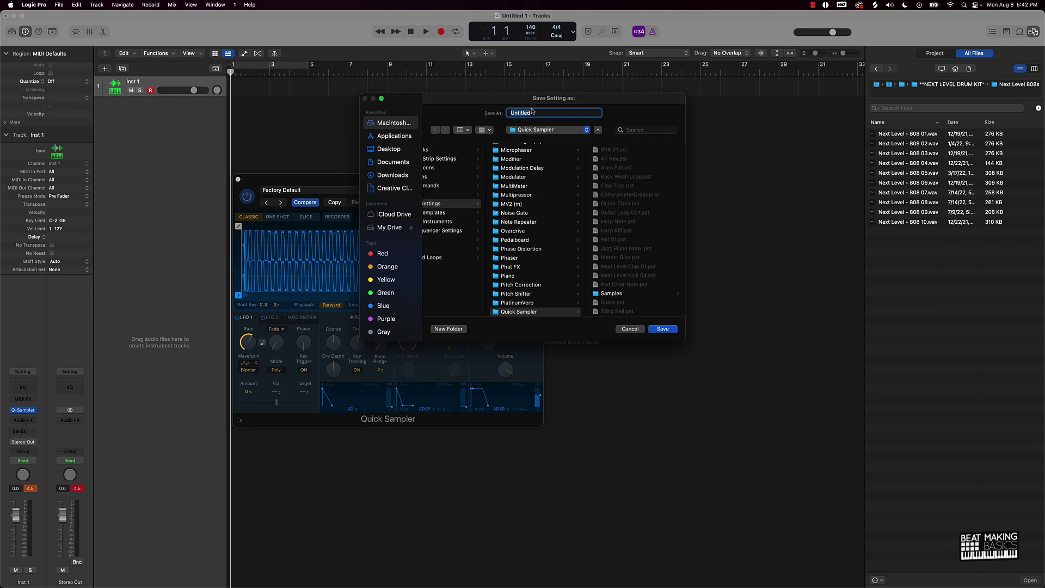
{"action": "type", "text": "ne"}
{"action": "type", "text": " 808 b"}
{"action": "key", "text": "Return"}
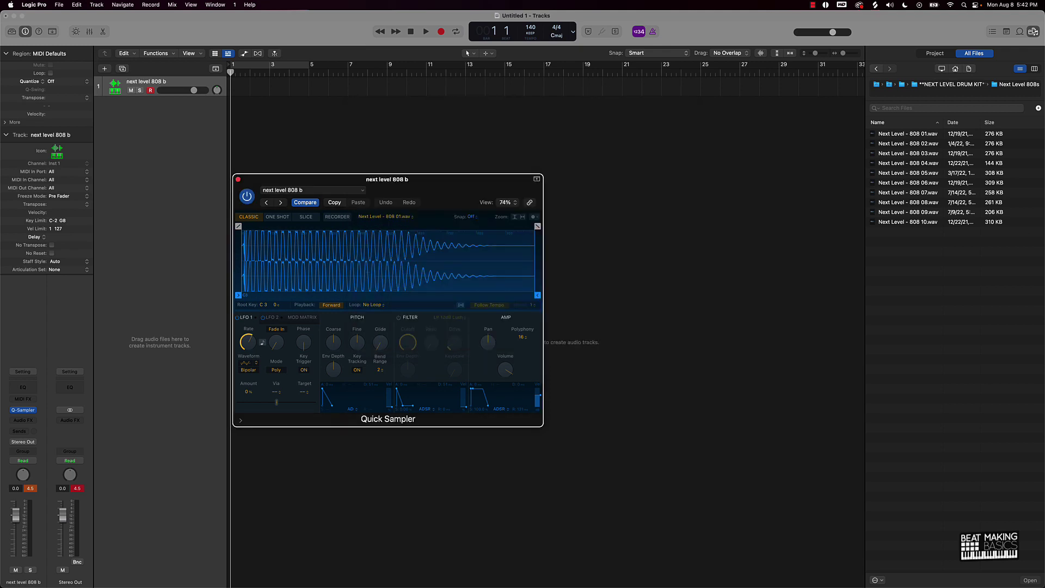
{"action": "left_click", "coordinate": [238, 179]}
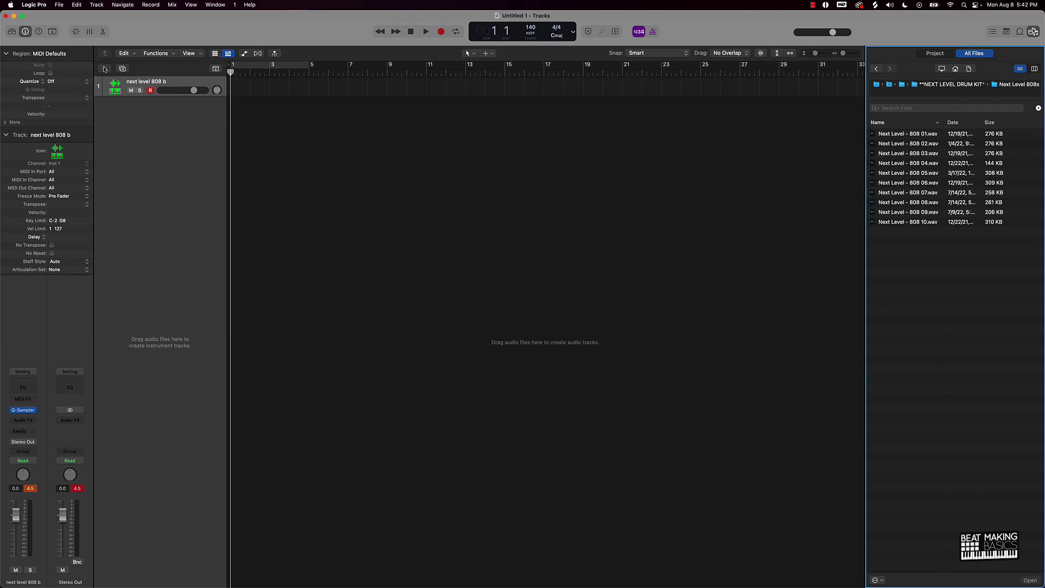
Add a second Software Instrument track, Inst 2, using Quick Sampler
{"action": "left_click", "coordinate": [104, 69]}
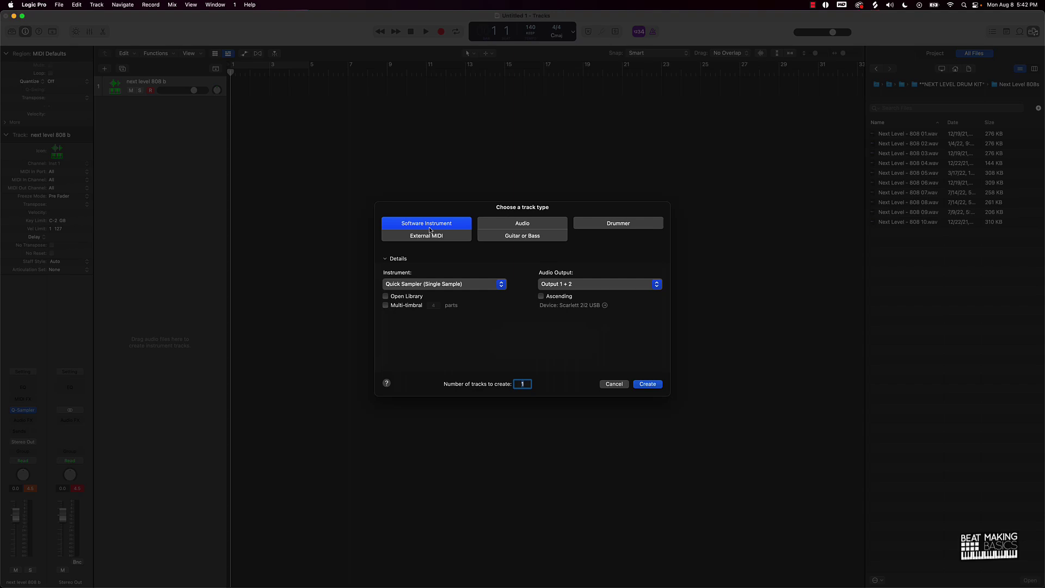
{"action": "left_click", "coordinate": [431, 285]}
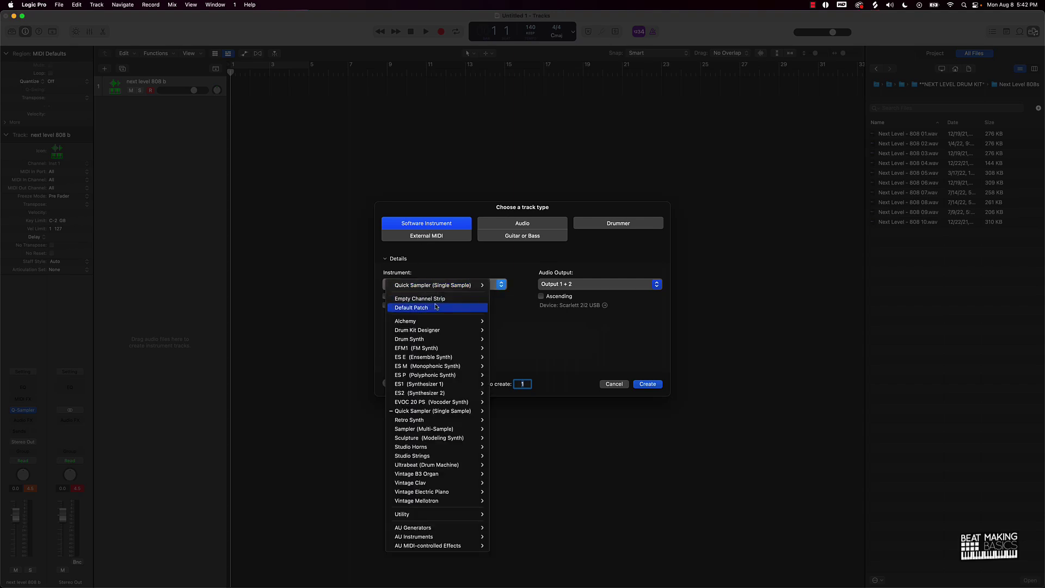
{"action": "left_click", "coordinate": [542, 357]}
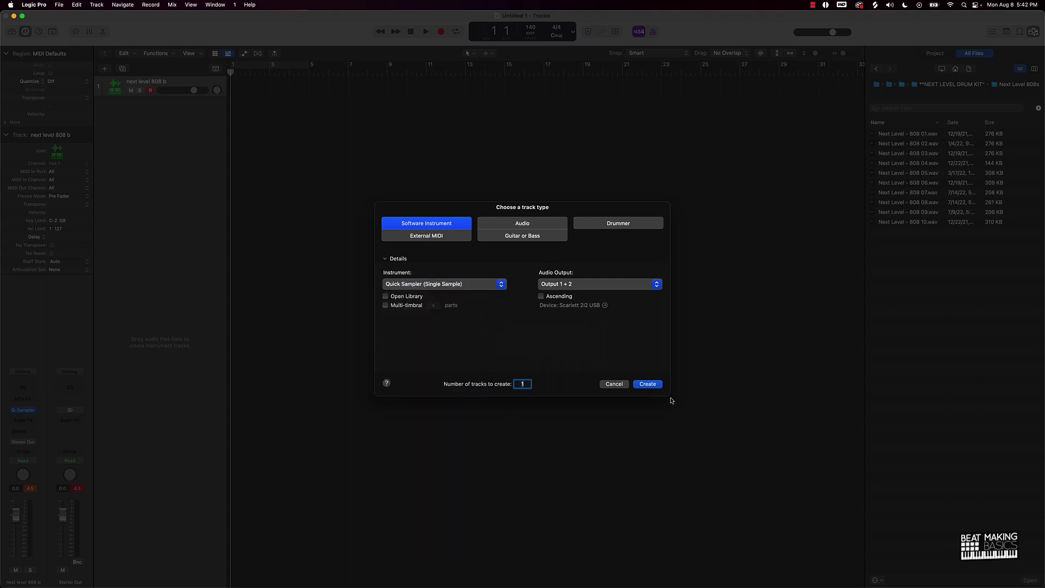
{"action": "left_click", "coordinate": [647, 384]}
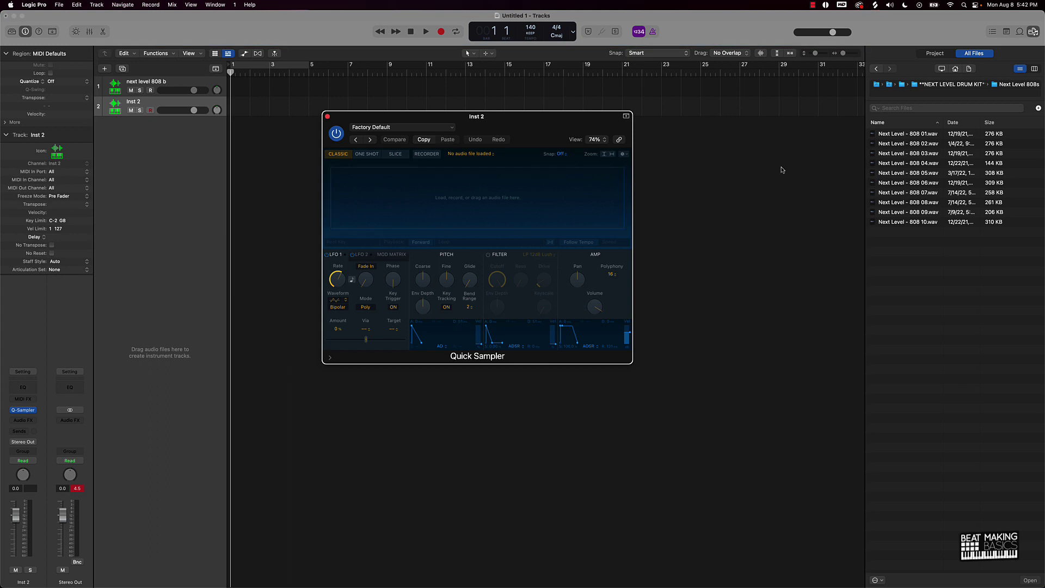
Browse to the Next Level Kicks folder and load Kick 01.wav into the sampler
{"action": "left_click", "coordinate": [958, 84]}
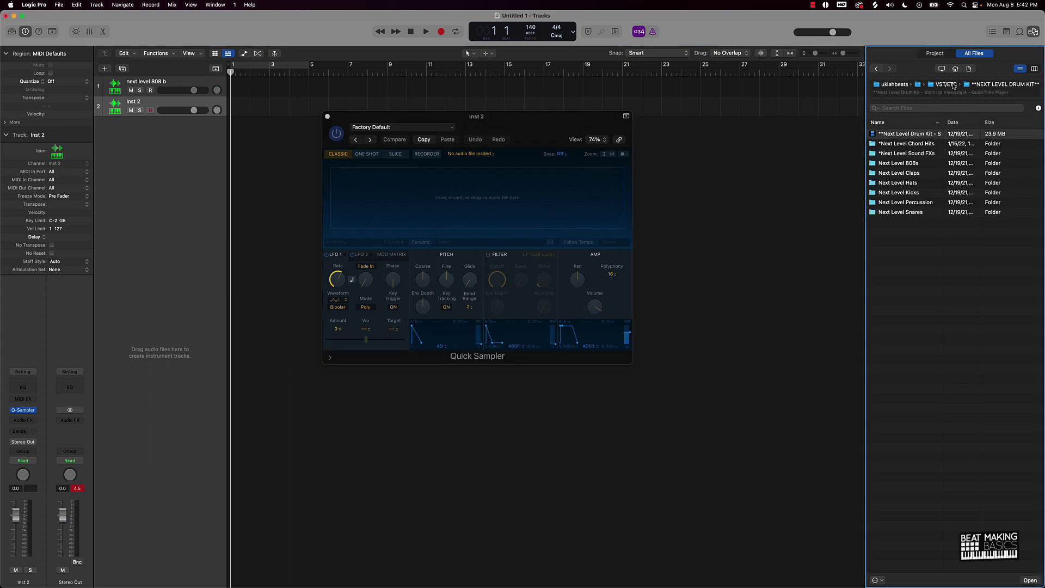
{"action": "left_click", "coordinate": [910, 193]}
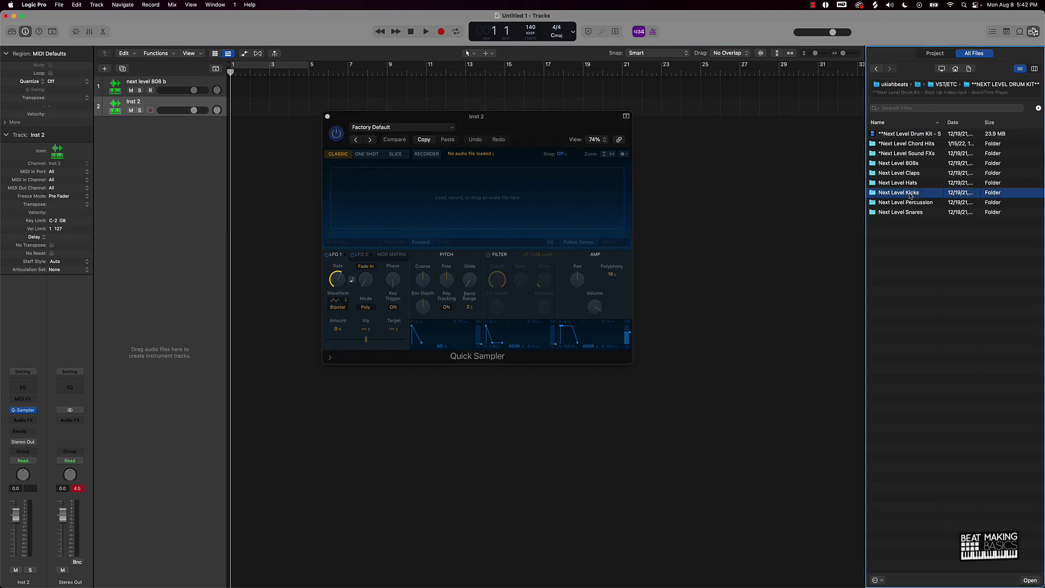
{"action": "double_click", "coordinate": [909, 194]}
{"action": "left_click_drag", "start_coordinate": [911, 133], "coordinate": [373, 196]}
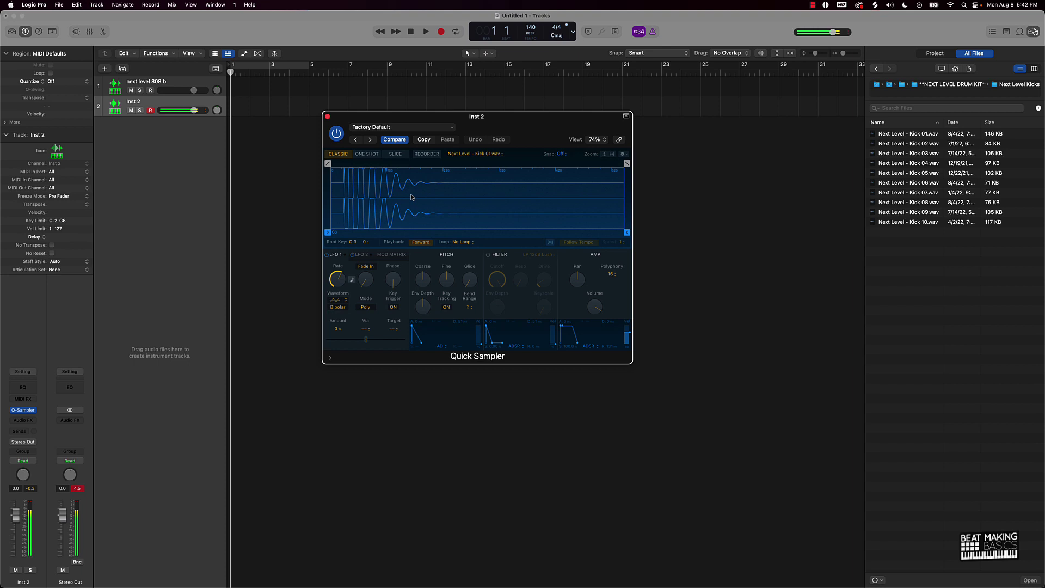
Save the kick sampler setup as preset 'next level kick b' and close the sampler window
{"action": "left_click", "coordinate": [437, 127]}
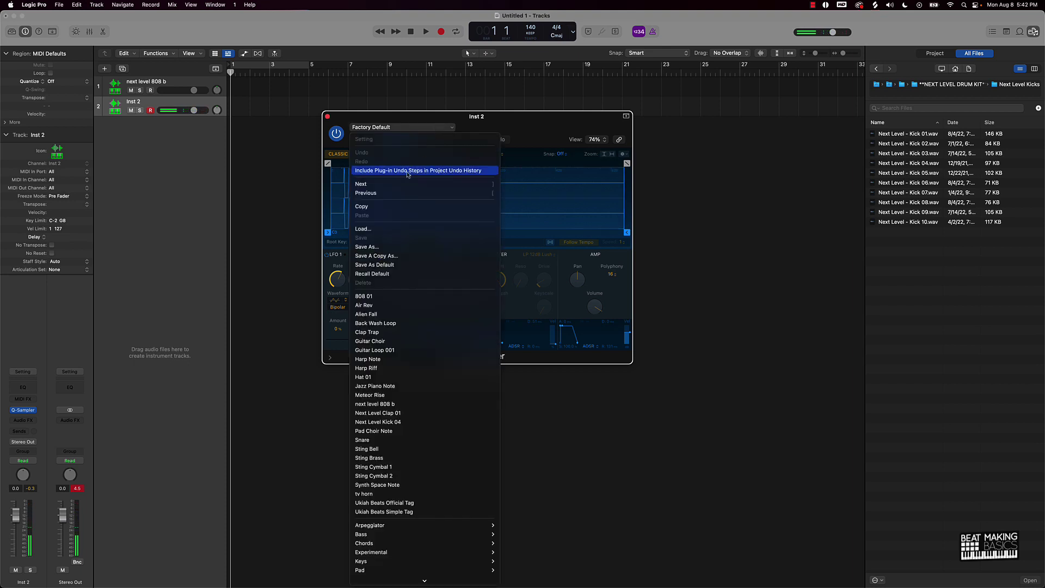
{"action": "left_click", "coordinate": [379, 246]}
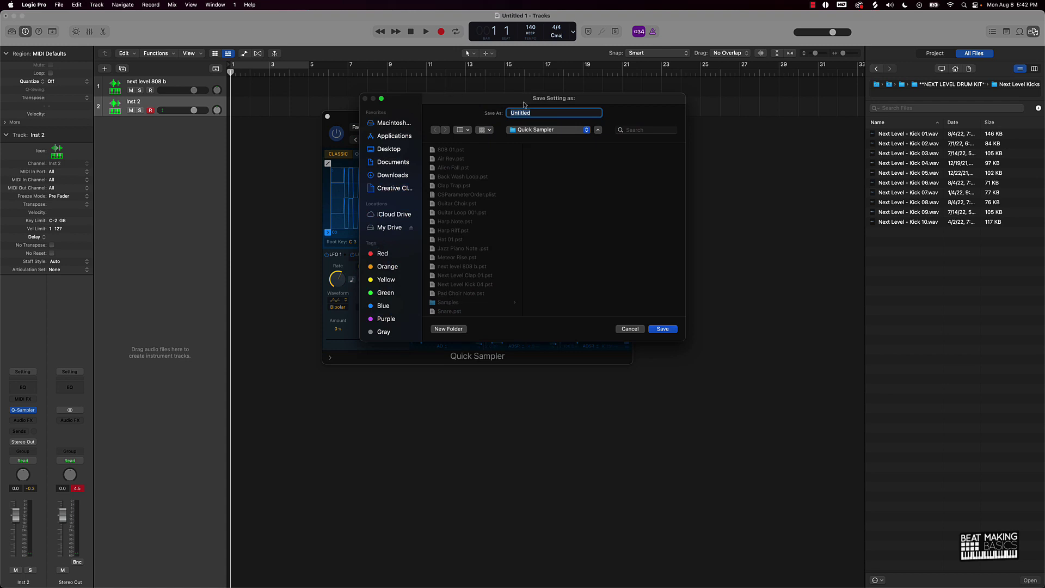
{"action": "type", "text": "next le"}
{"action": "type", "text": "vel kick"}
{"action": "type", "text": " b"}
{"action": "key", "text": "Return"}
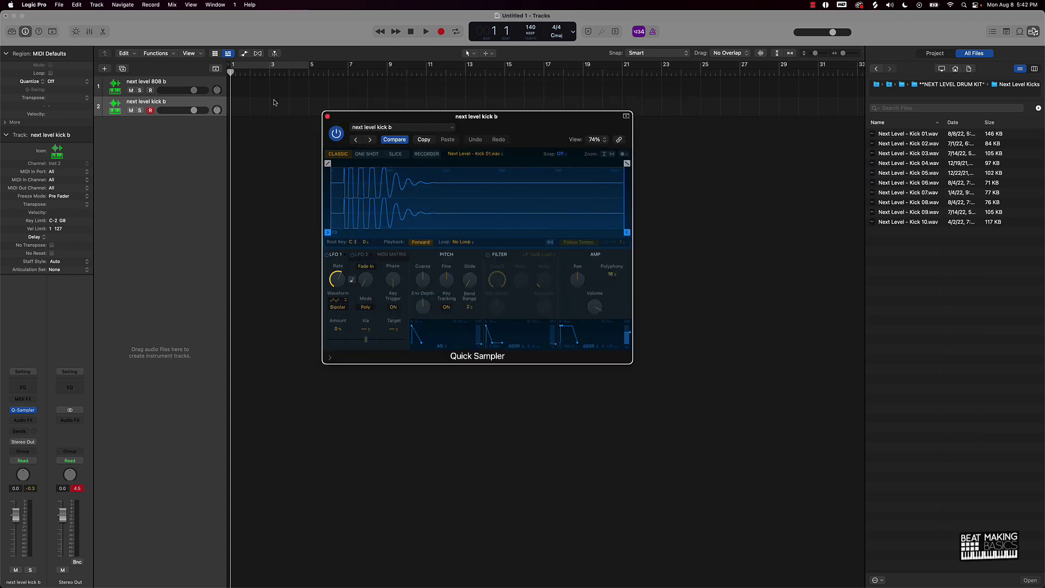
{"action": "left_click", "coordinate": [328, 116]}
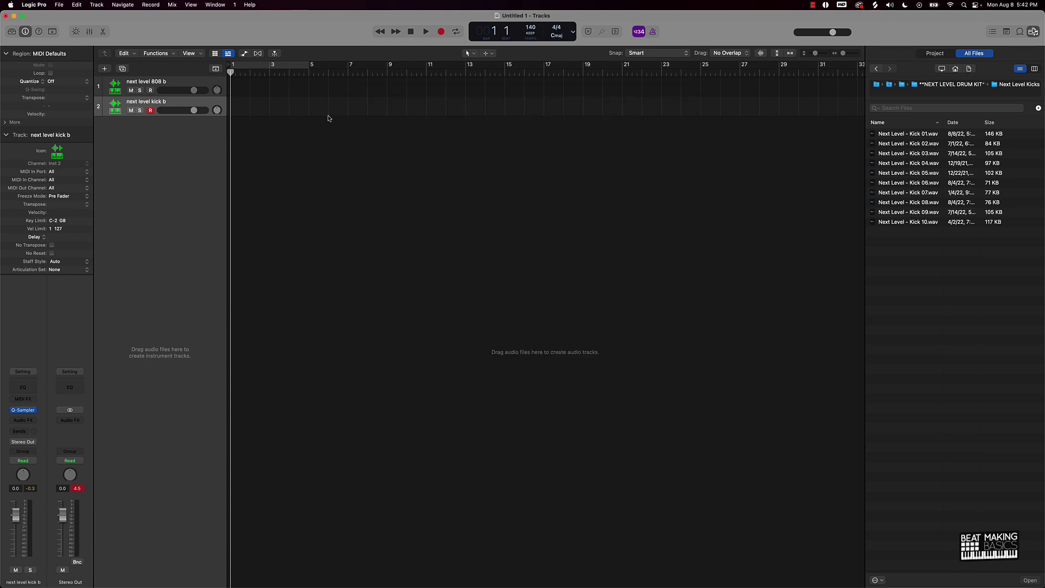
{"action": "left_click", "coordinate": [118, 105]}
Delete both tracks, create a fresh Quick Sampler track, and load preset 'next level 808 b.pst'
{"action": "key", "text": "super+BackSpace"}
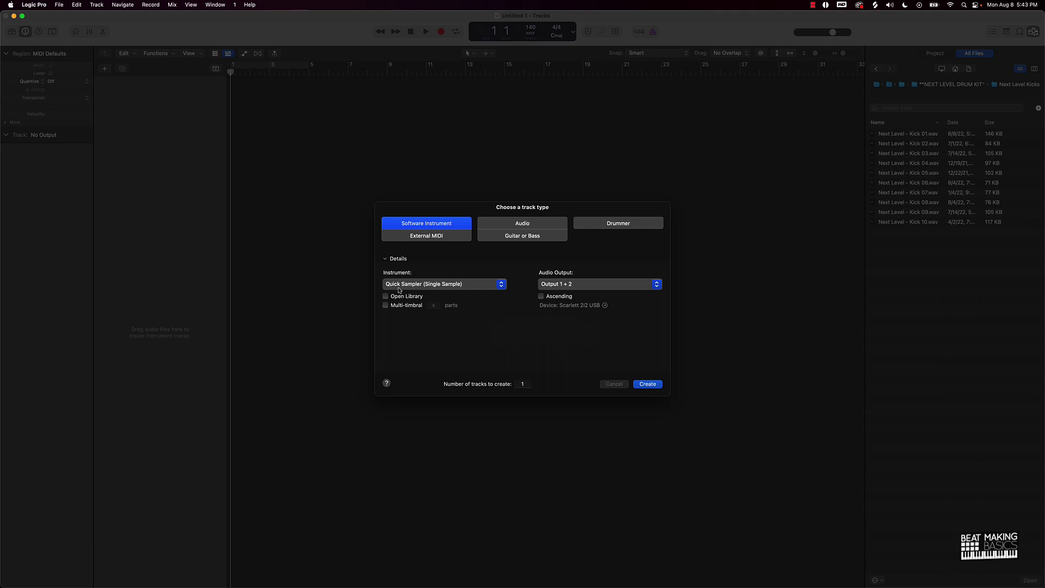
{"action": "left_click", "coordinate": [647, 383]}
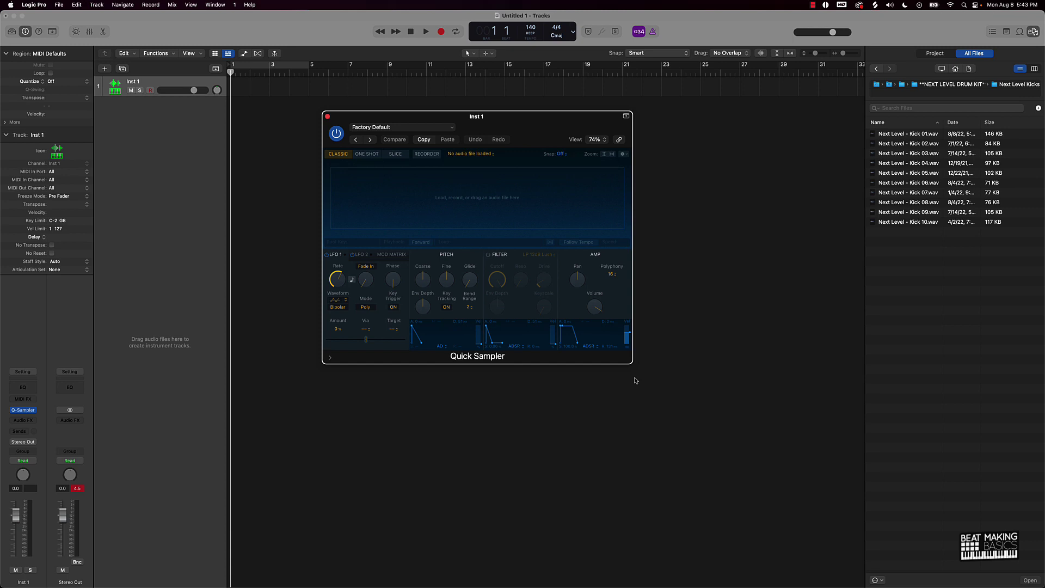
{"action": "left_click", "coordinate": [383, 129]}
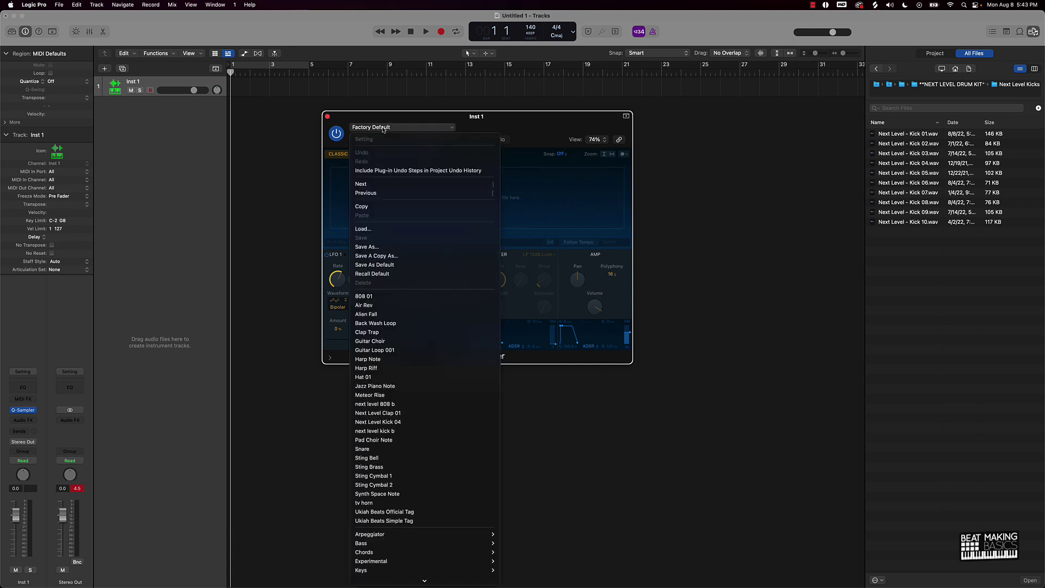
{"action": "left_click", "coordinate": [376, 229]}
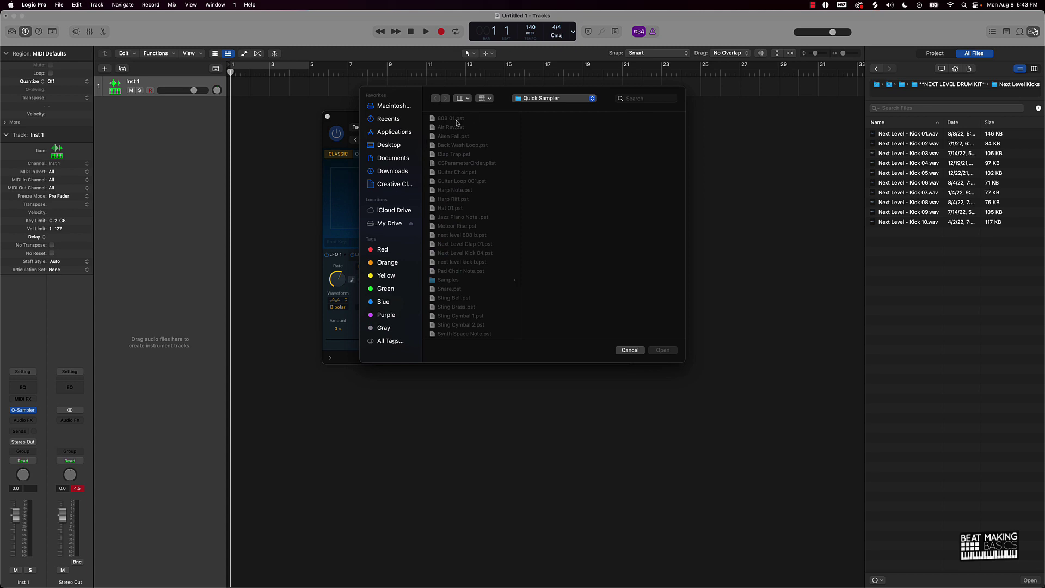
{"action": "scroll", "coordinate": [455, 312], "scroll_direction": "down", "scroll_amount": 3}
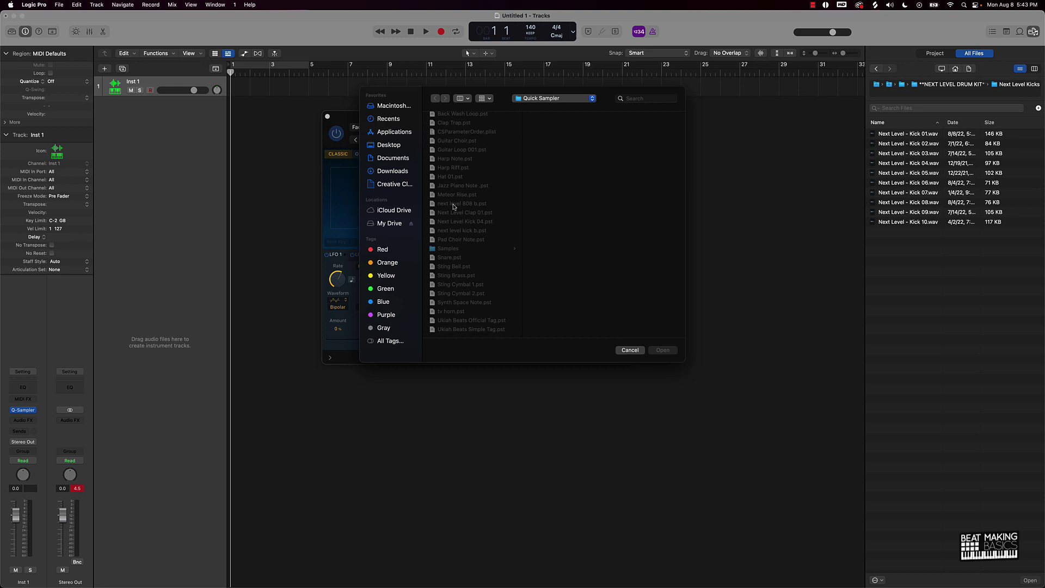
{"action": "left_click", "coordinate": [455, 207]}
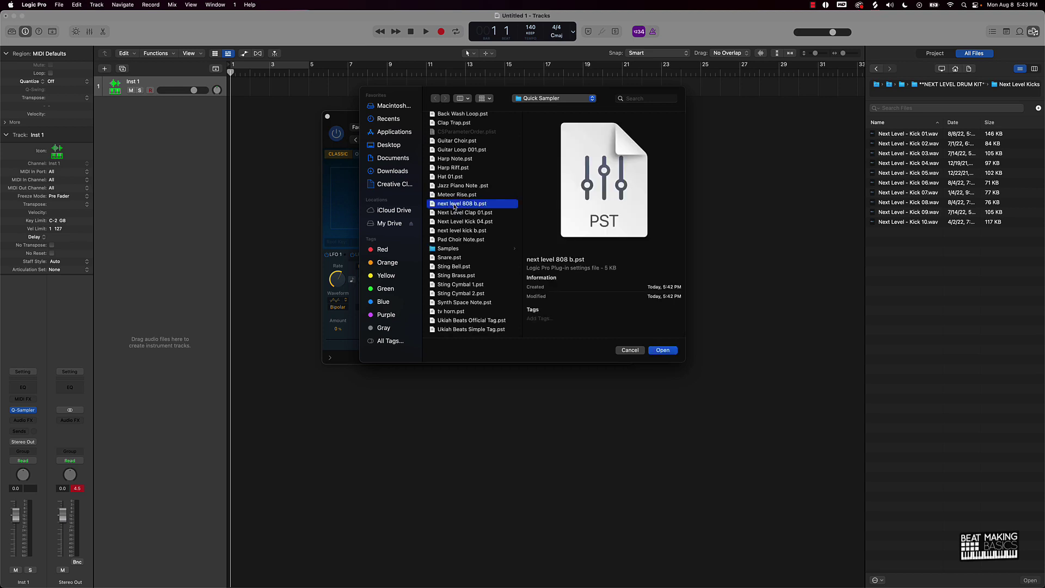
{"action": "left_click", "coordinate": [661, 351]}
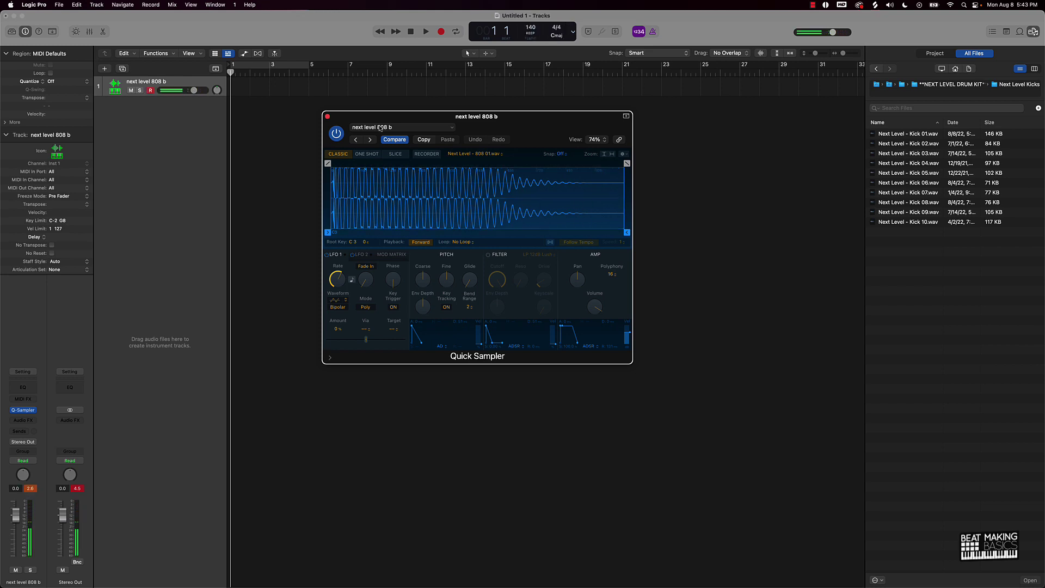
Switch the sampler to the 'next level kick b' preset, clear peak readouts, and close the sampler
{"action": "left_click", "coordinate": [351, 127]}
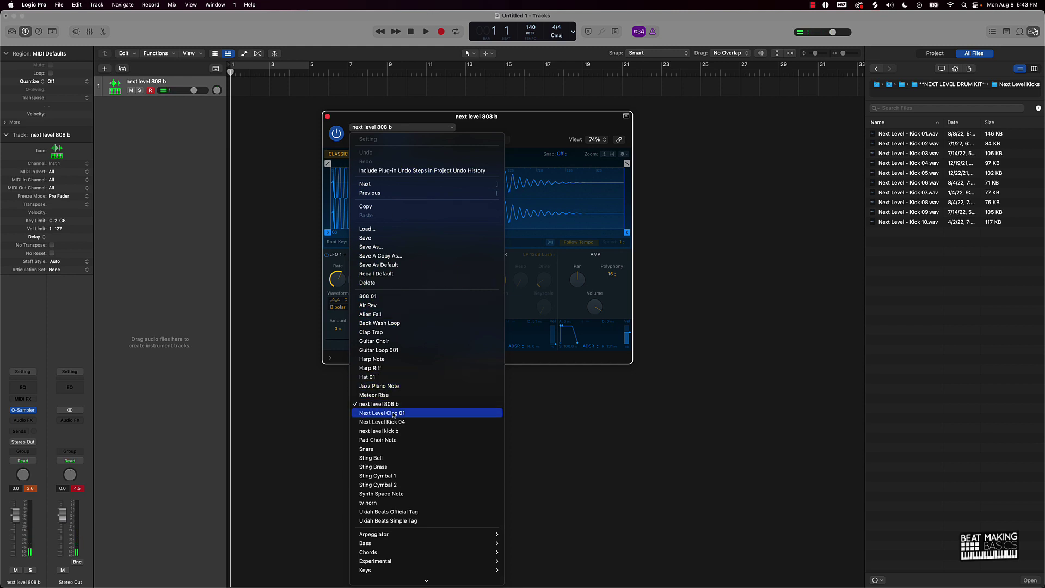
{"action": "left_click", "coordinate": [396, 431]}
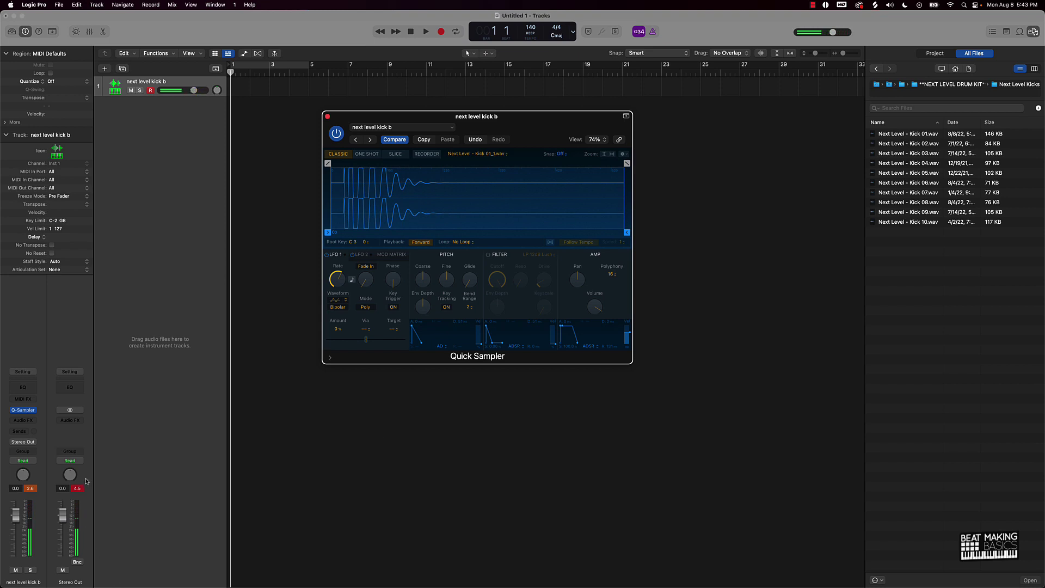
{"action": "left_click", "coordinate": [72, 488]}
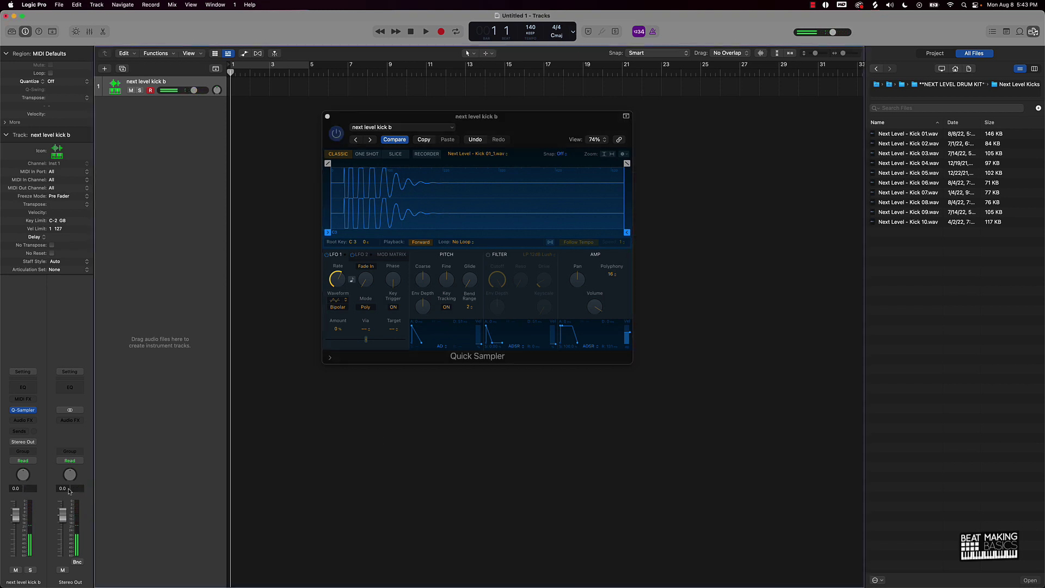
{"action": "left_click", "coordinate": [327, 117]}
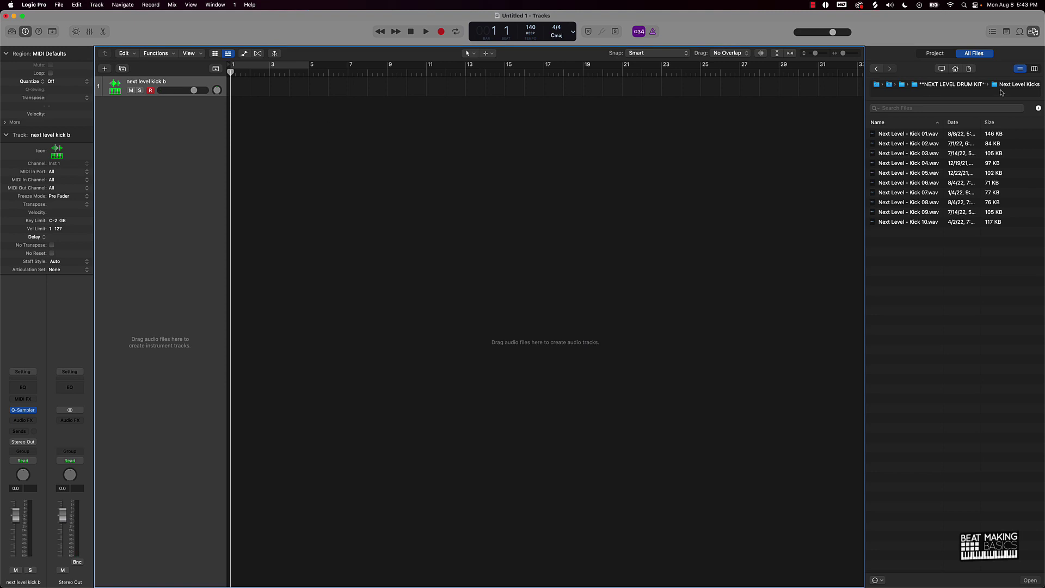
Close the File Browser panel using the Browsers button in the control bar
{"action": "left_click", "coordinate": [1032, 31]}
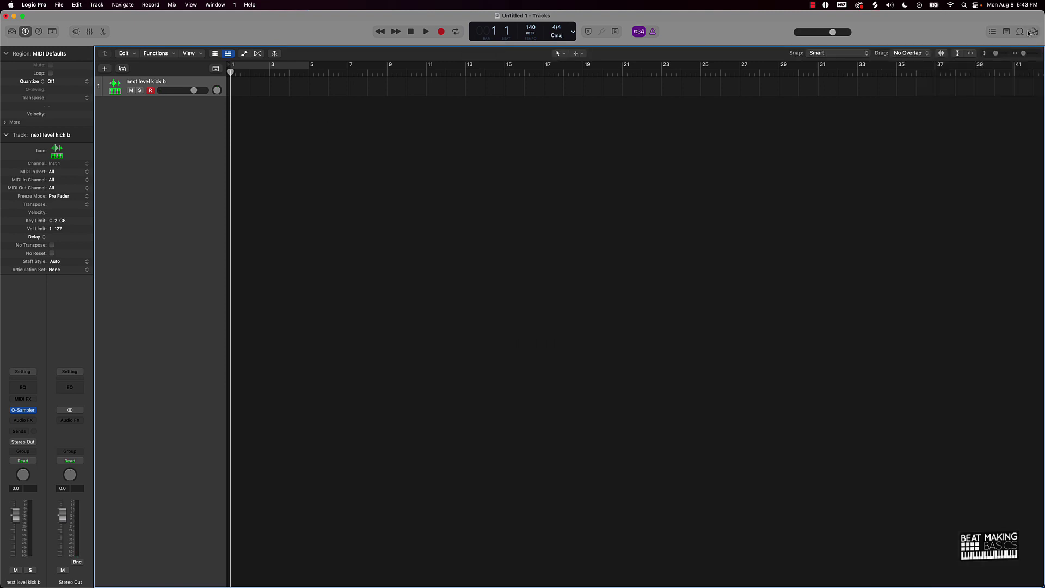